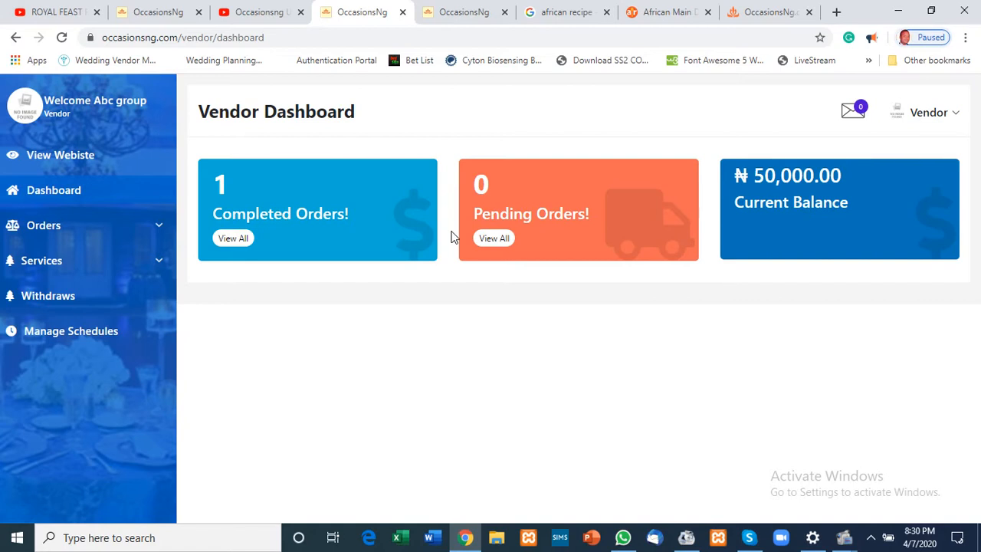
# Step: Start adding a new vendor service in the Caterers category and submit the category choice
pyautogui.click(160, 267)
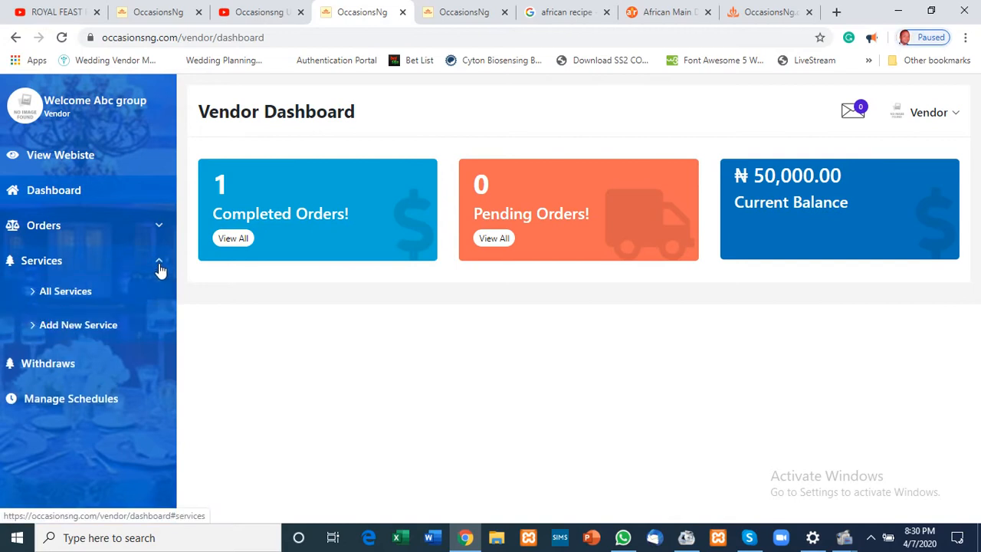
pyautogui.click(100, 325)
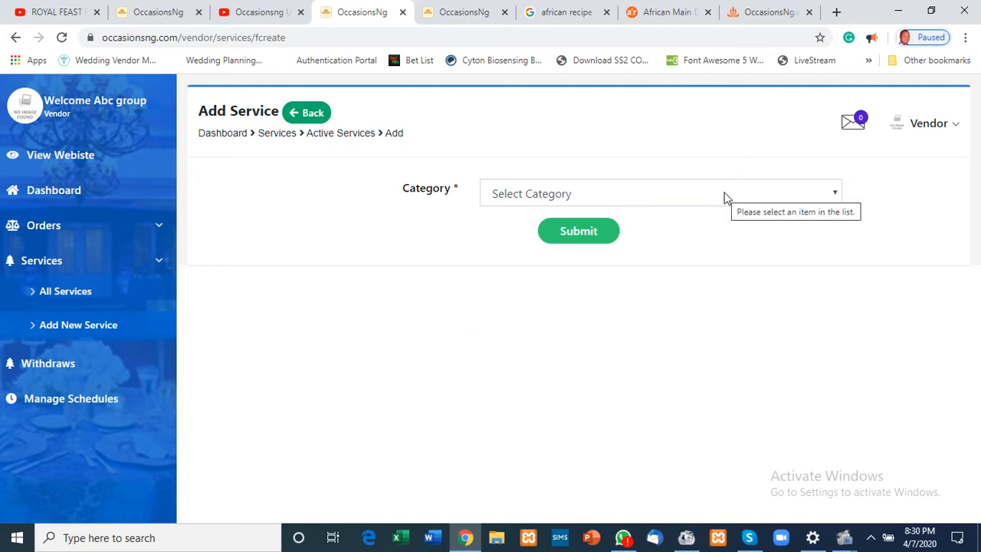
pyautogui.click(725, 198)
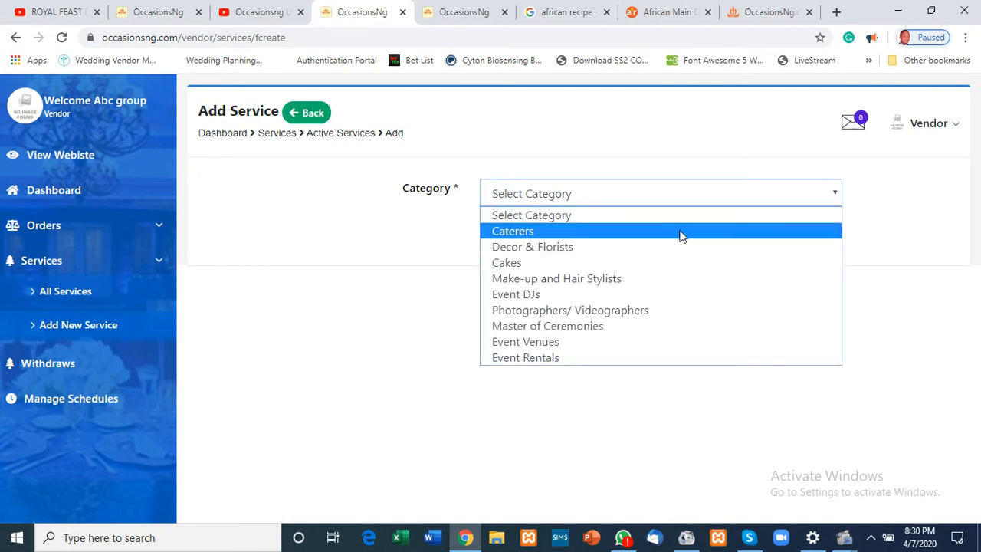
pyautogui.click(680, 234)
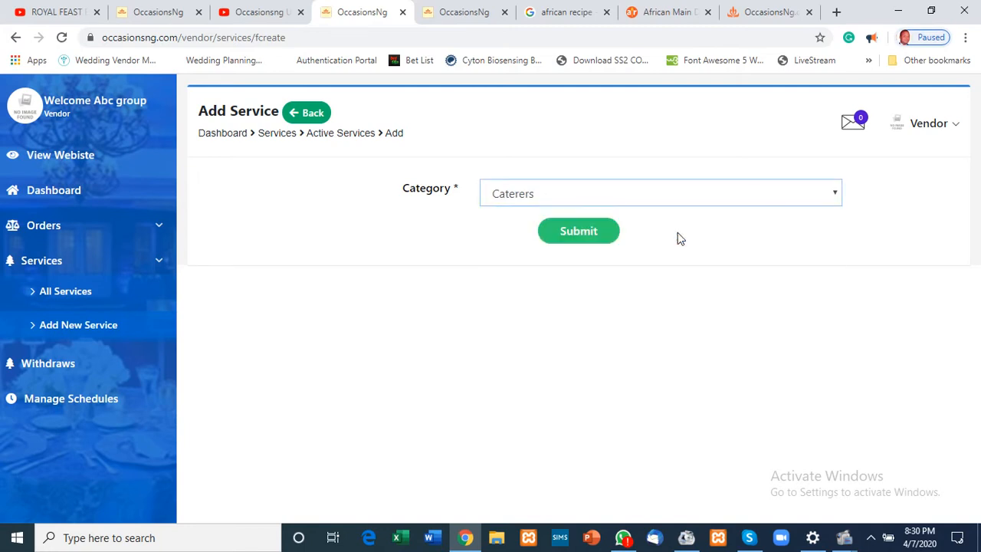
pyautogui.click(580, 232)
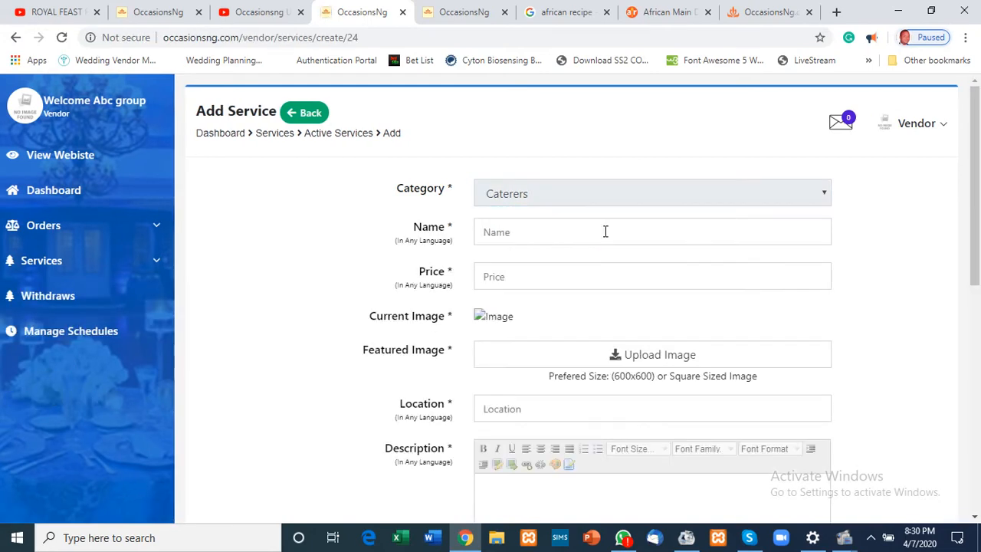
# Step: Name the new service "Special Dishes" and set its price to 350000
pyautogui.scroll(-1, 979, 250)
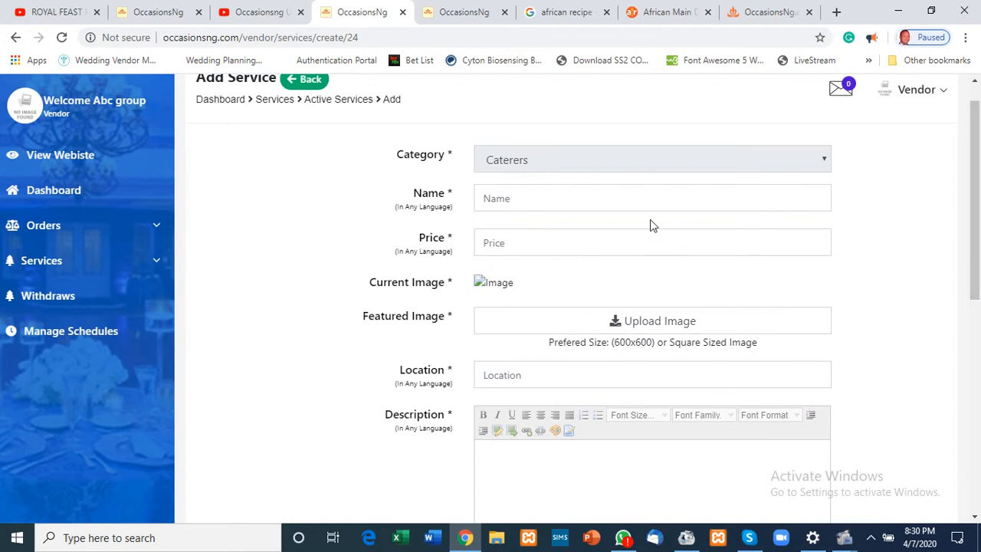
pyautogui.click(608, 196)
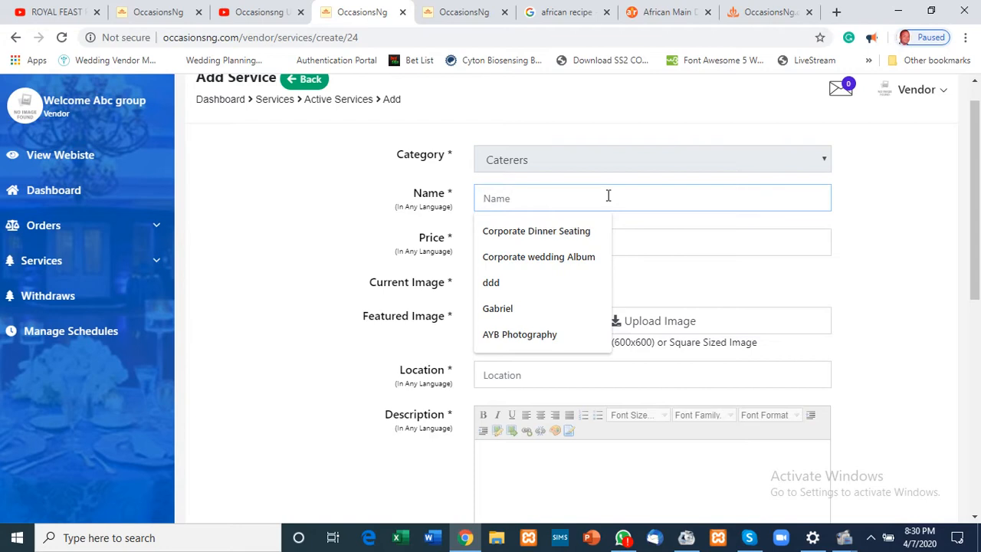
pyautogui.write('Spe')
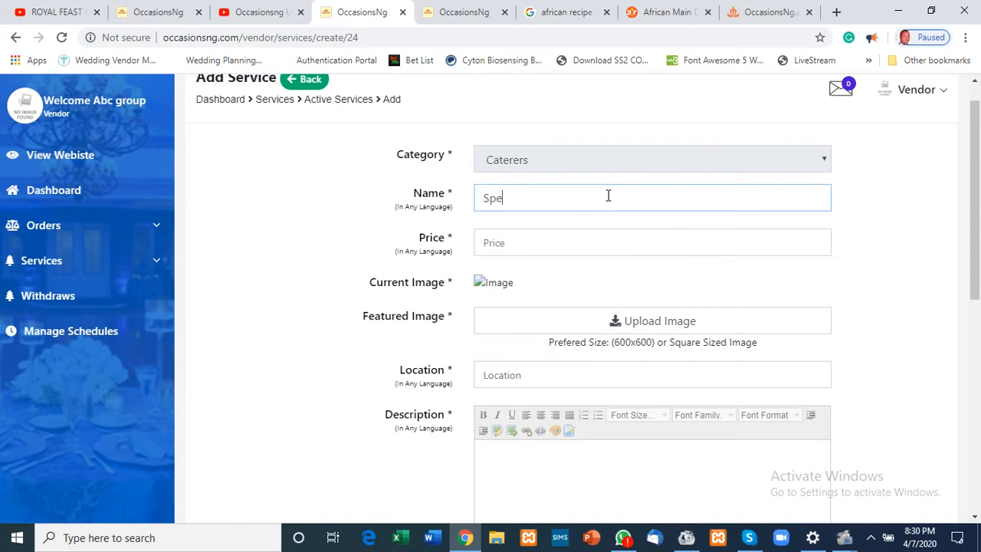
pyautogui.write('cial Dishes')
pyautogui.click(580, 242)
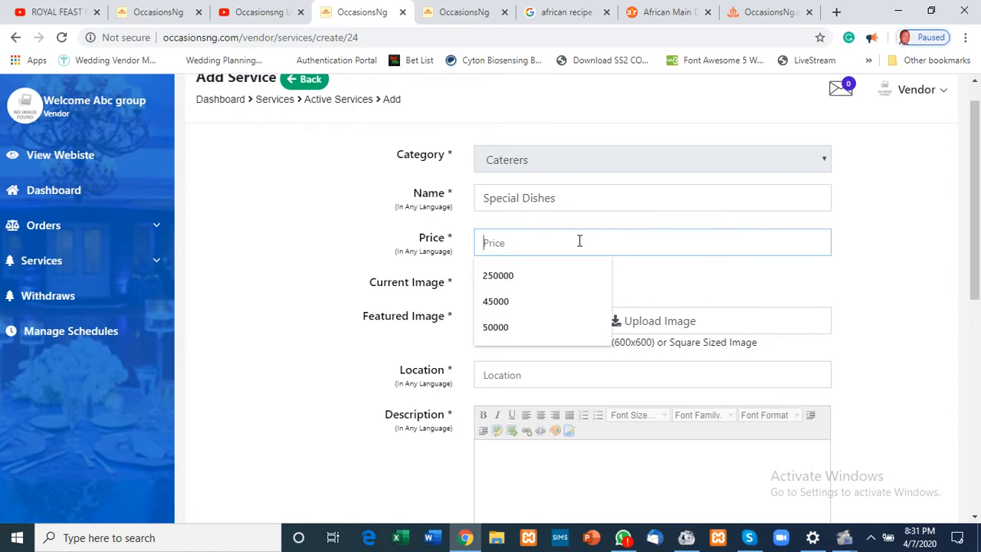
pyautogui.write('35')
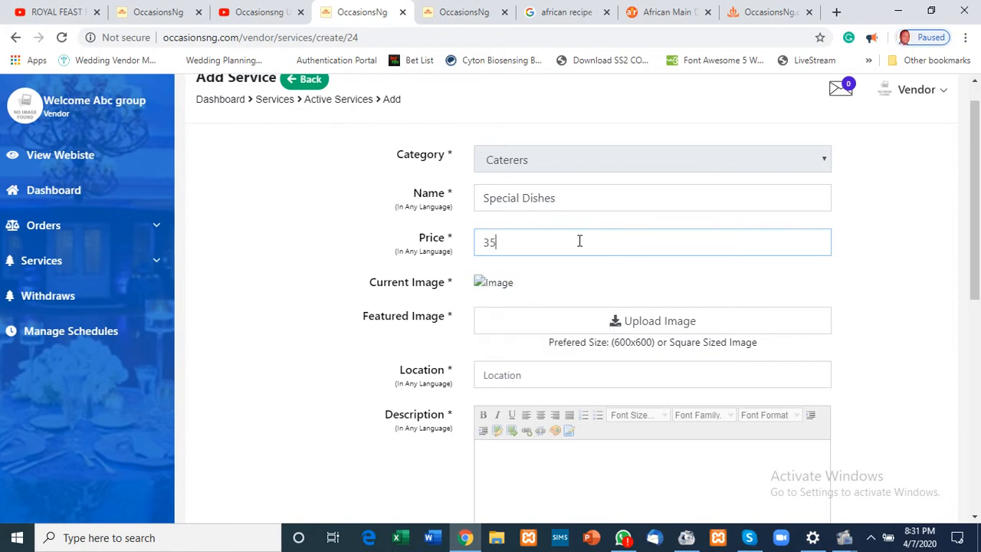
pyautogui.write('0000')
# Step: Upload the catering-3 picture from the Occasions img folder as the service's featured image
pyautogui.click(637, 324)
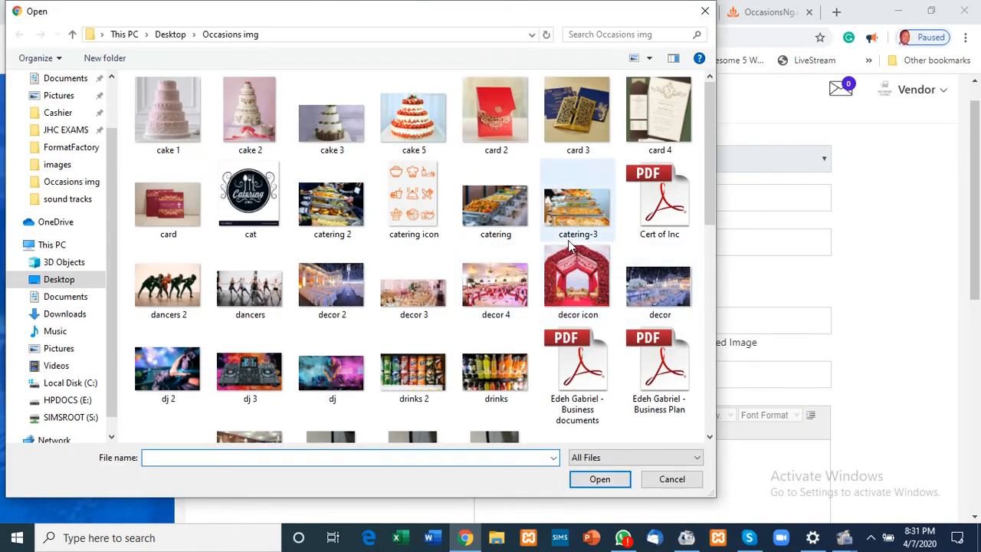
pyautogui.click(581, 217)
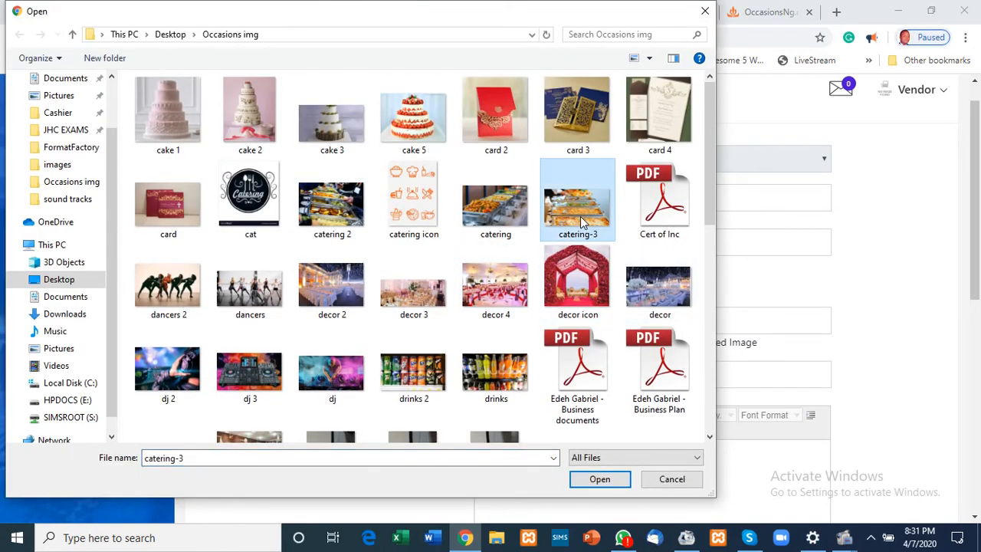
pyautogui.doubleClick(581, 216)
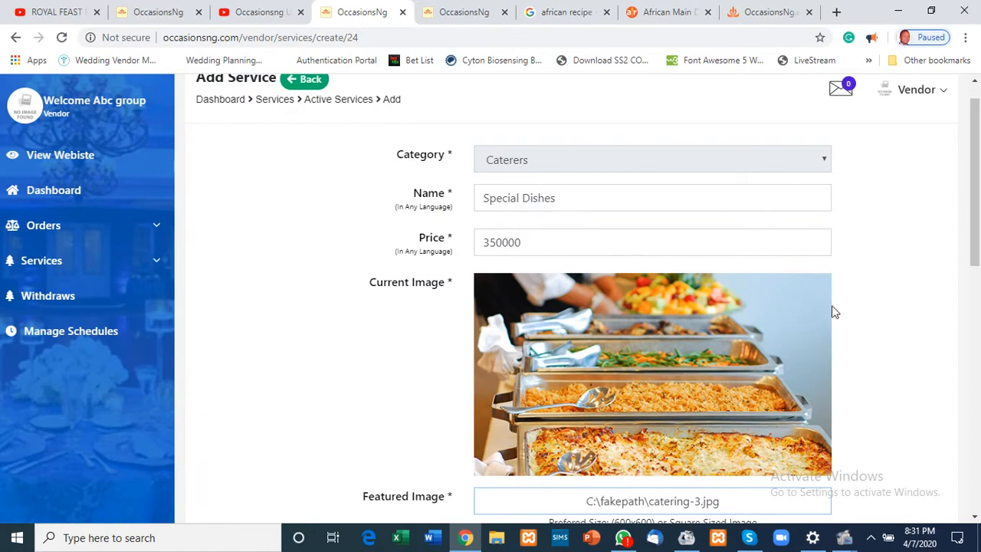
# Step: Enter Ikeja as the location of the service
pyautogui.moveTo(979, 151); pyautogui.dragTo(979, 246)
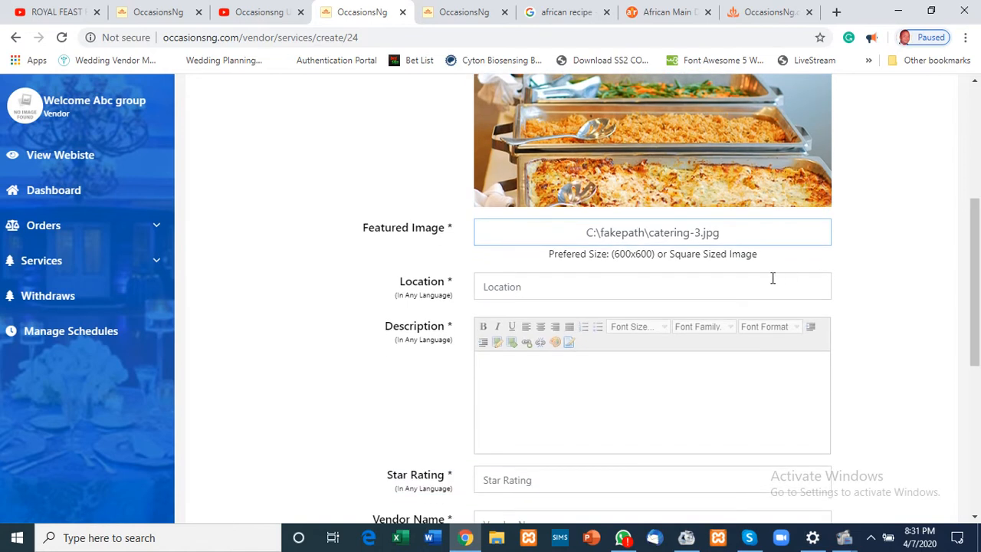
pyautogui.click(726, 288)
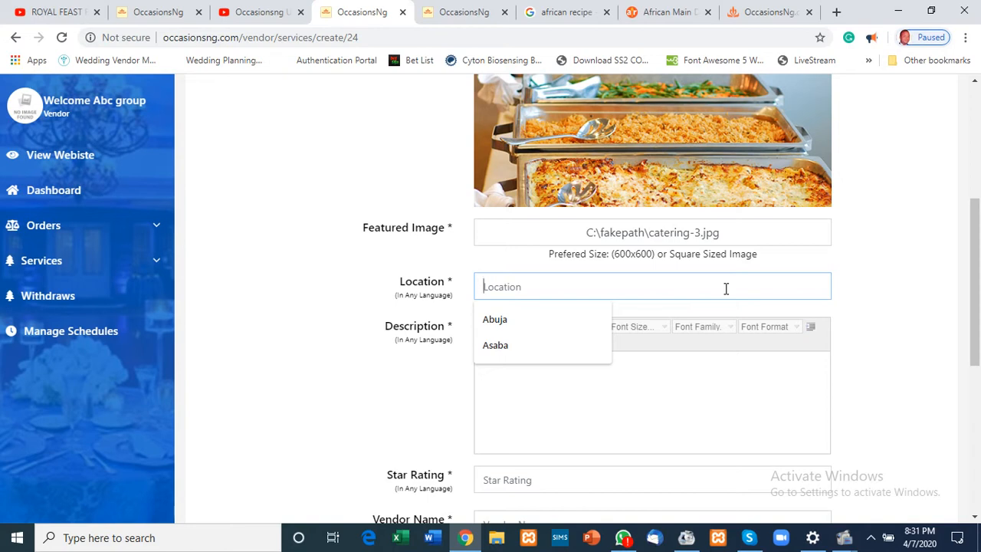
pyautogui.write('Ike')
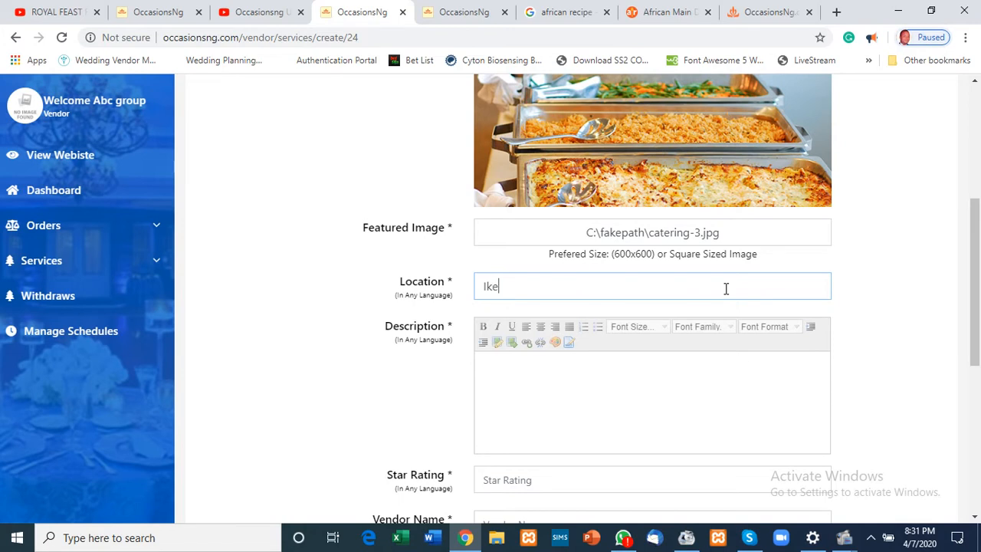
pyautogui.write('ja')
# Step: Write the service description "Special dishes will be provided with buffet for all guests."
pyautogui.click(700, 399)
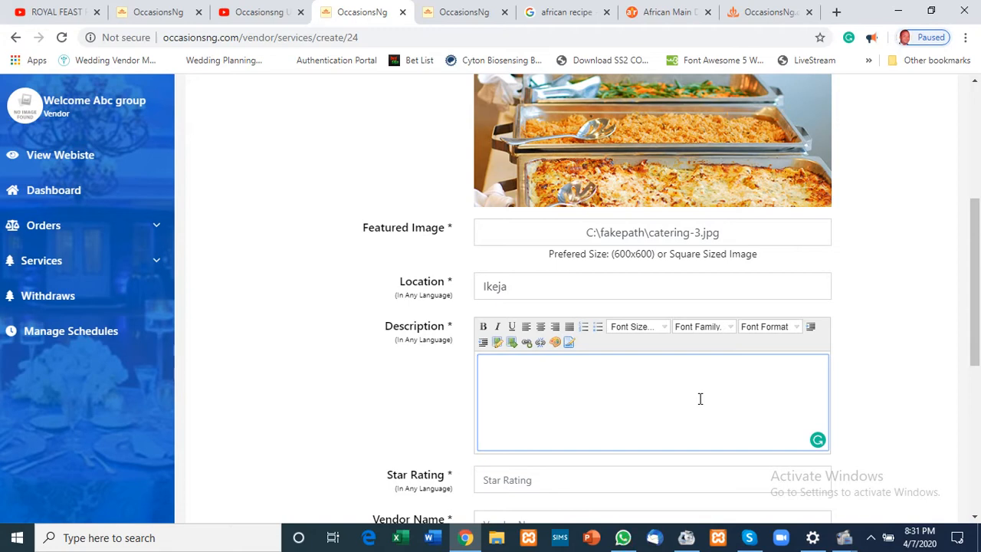
pyautogui.write('Sp')
pyautogui.write('ecial')
pyautogui.write(' o')
pyautogui.write('ishes ')
pyautogui.write('will be')
pyautogui.write(' pro')
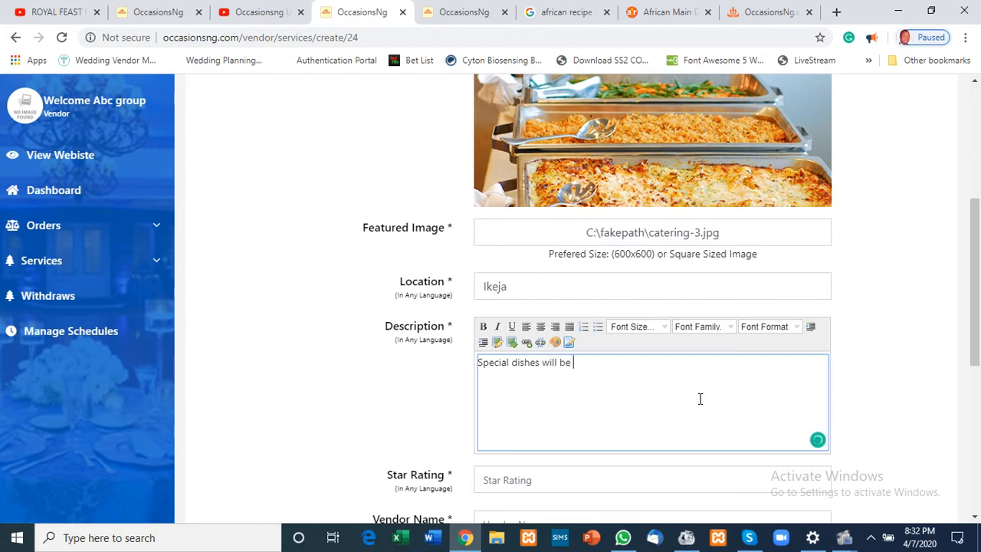
pyautogui.write('vided with buffe')
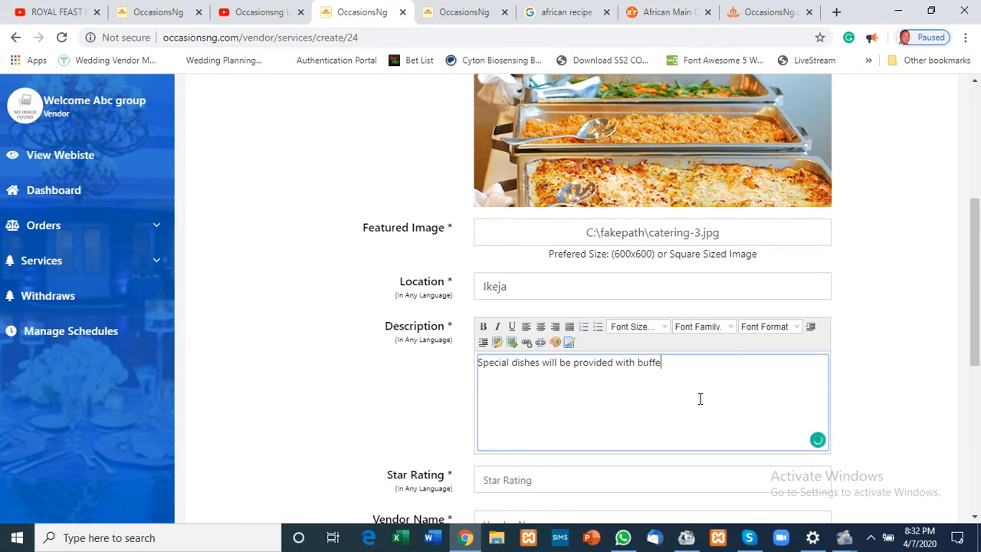
pyautogui.write('t for all guests.')
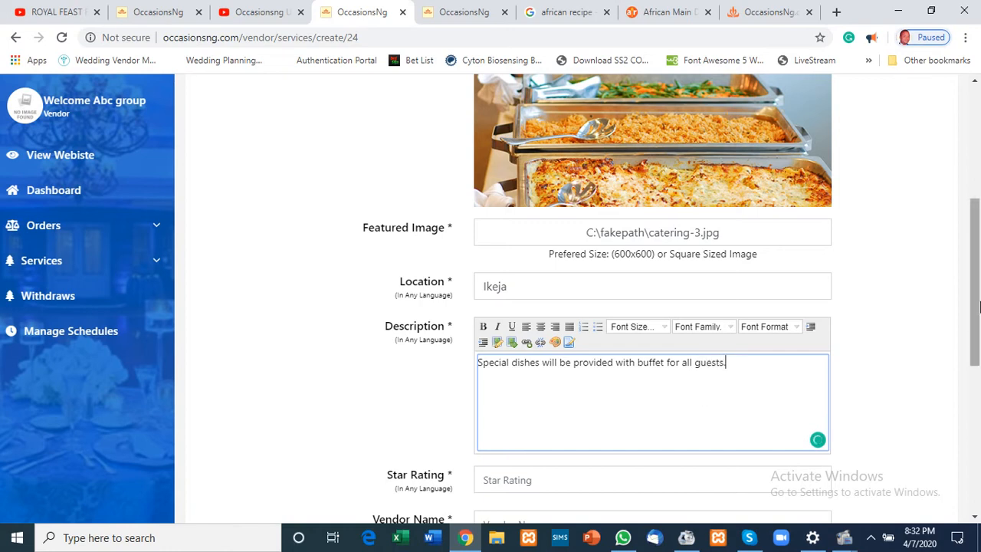
# Step: Set the star rating to 4, and view and close the grammar suggestion on "buffet" in the description
pyautogui.scroll(-3, 767, 337)
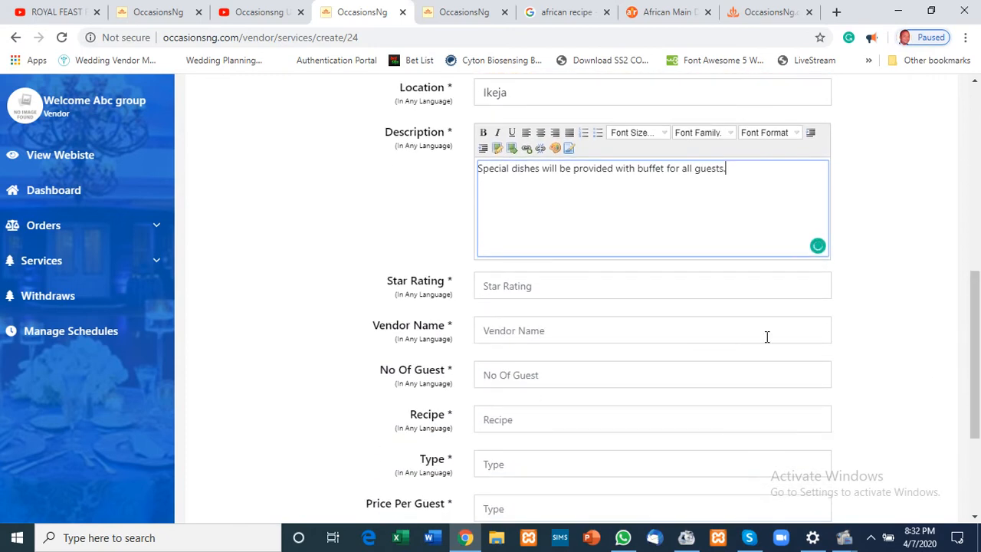
pyautogui.click(678, 289)
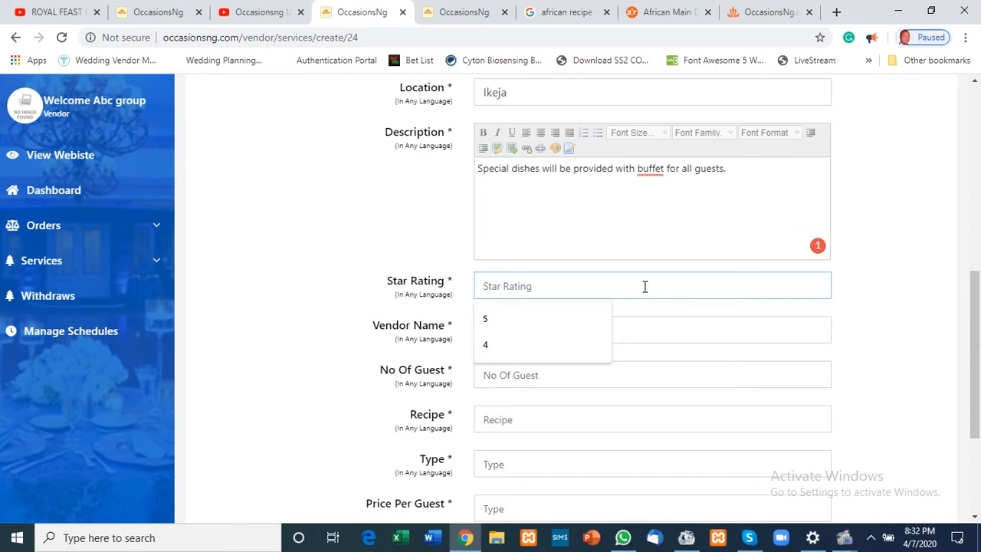
pyautogui.write('4')
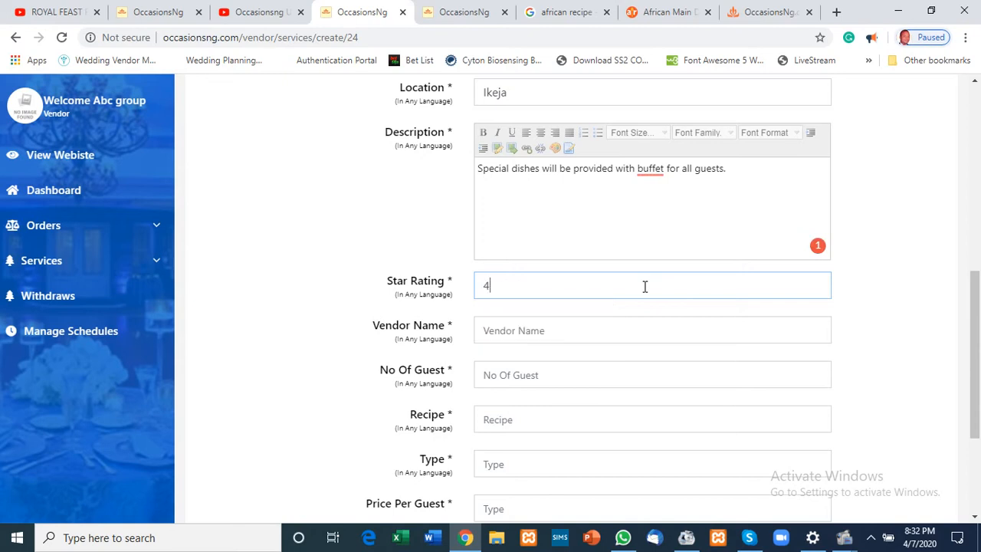
pyautogui.click(653, 170)
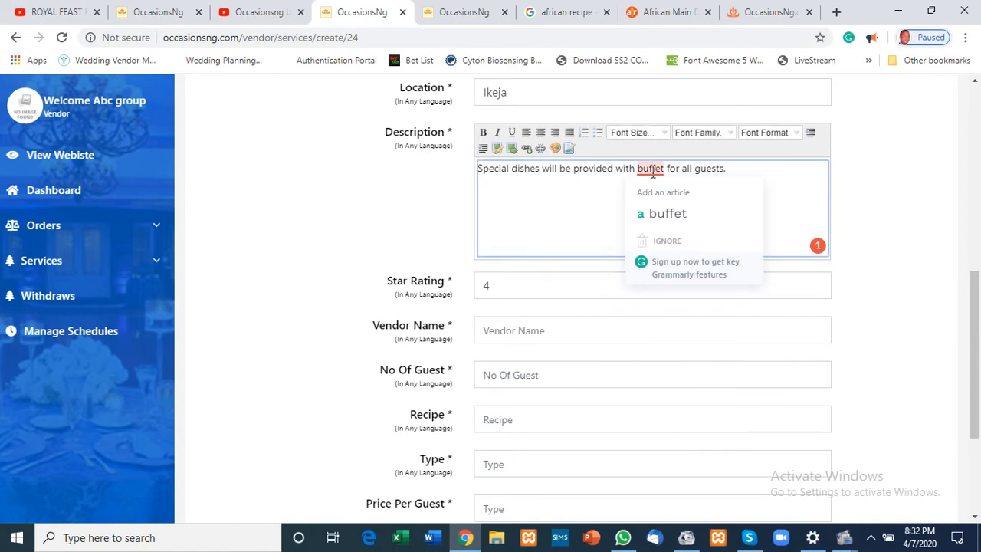
pyautogui.click(557, 219)
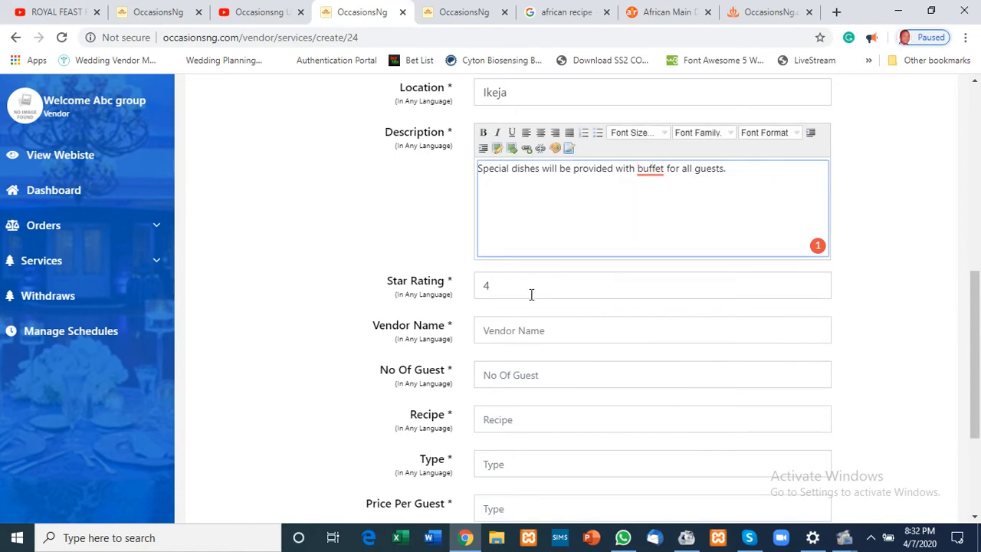
# Step: Enter "XYZ Catering Services Limited" as the vendor name and set the number of guests to 350
pyautogui.click(512, 331)
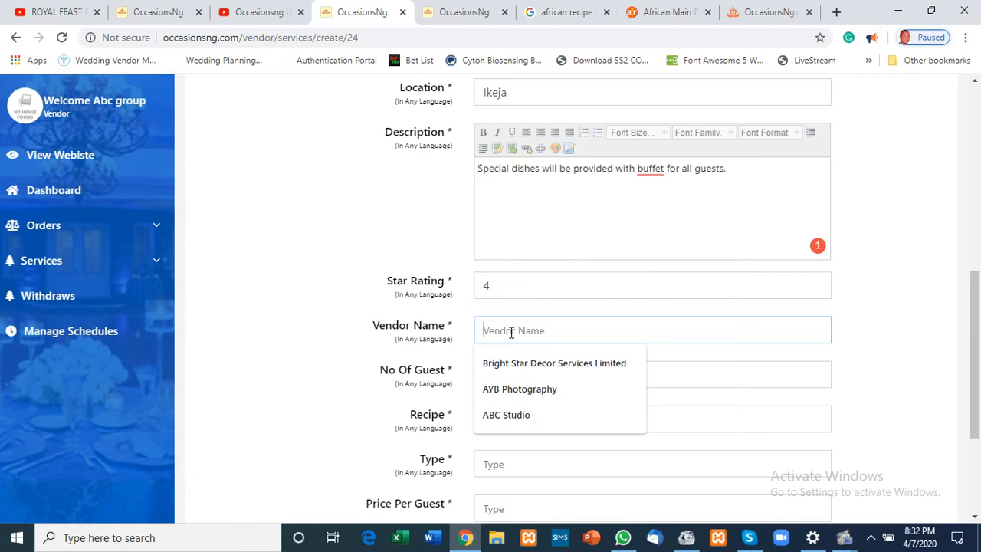
pyautogui.write('XY')
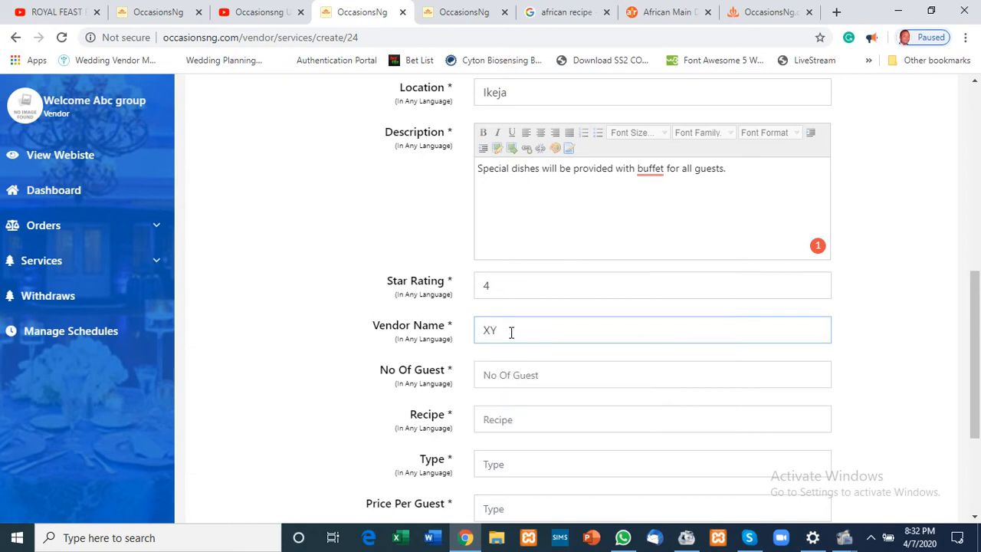
pyautogui.write('Z Catering Services Limited')
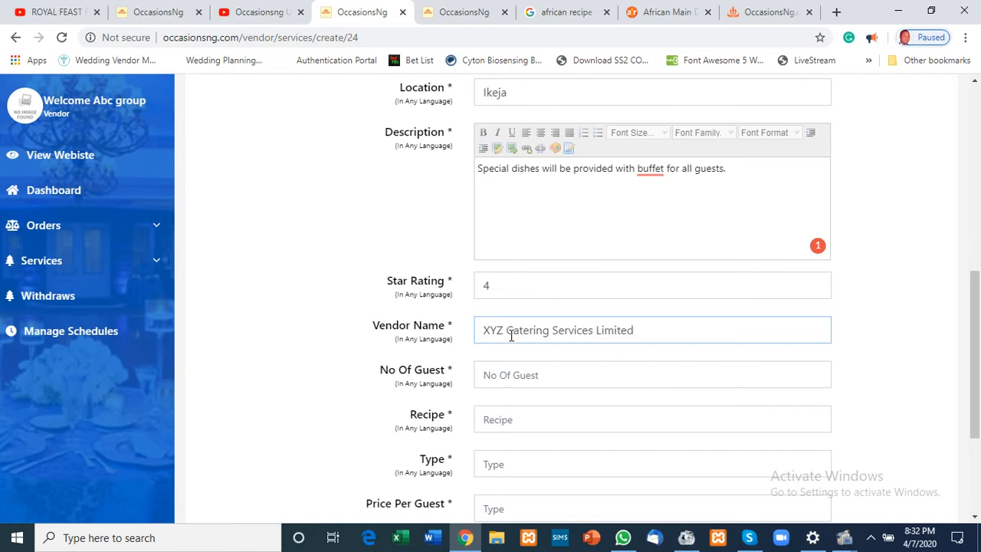
pyautogui.click(507, 376)
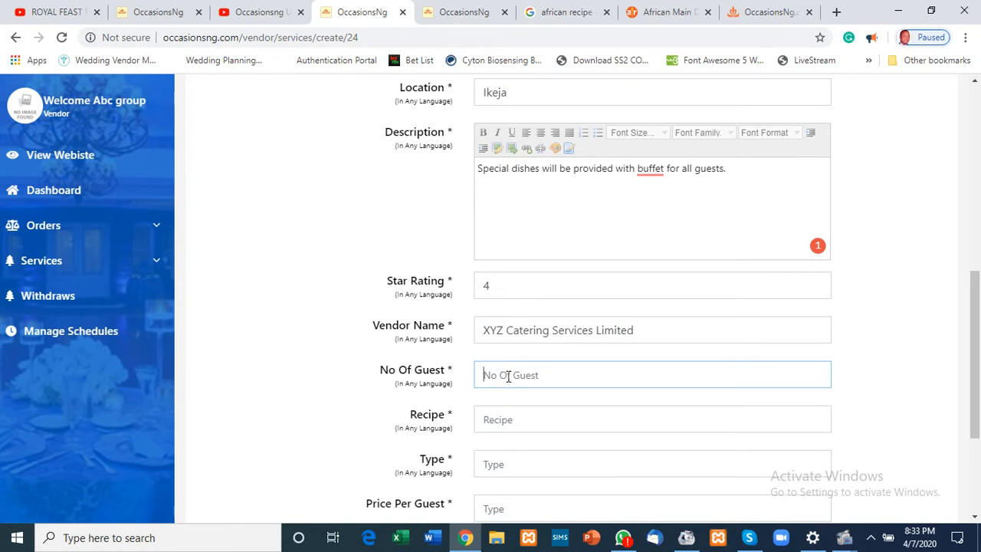
pyautogui.write('350')
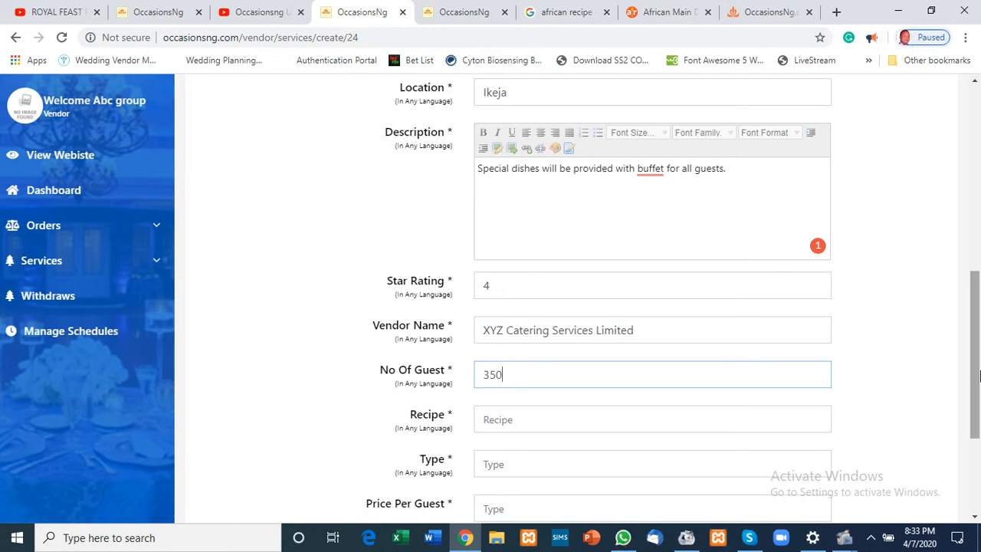
# Step: Fill in "African Dishes" as the recipe and "Catering" as the service type
pyautogui.scroll(-3, 980, 376)
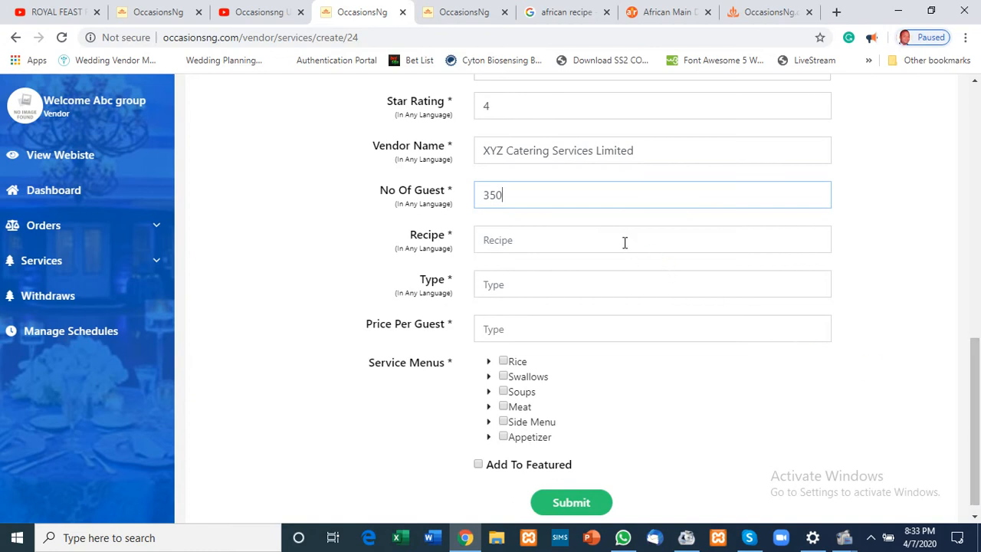
pyautogui.click(622, 240)
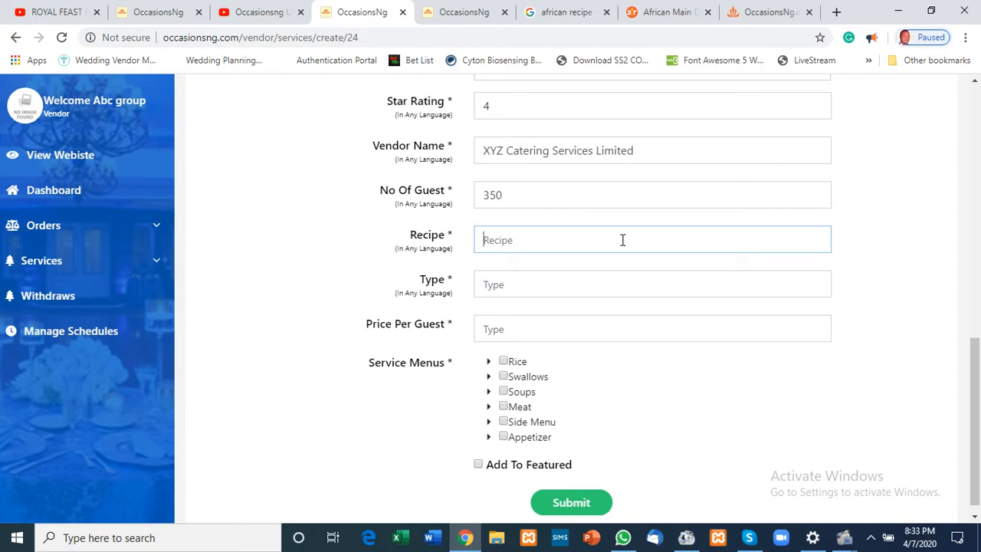
pyautogui.write('Afric')
pyautogui.write('an Dishes')
pyautogui.click(574, 282)
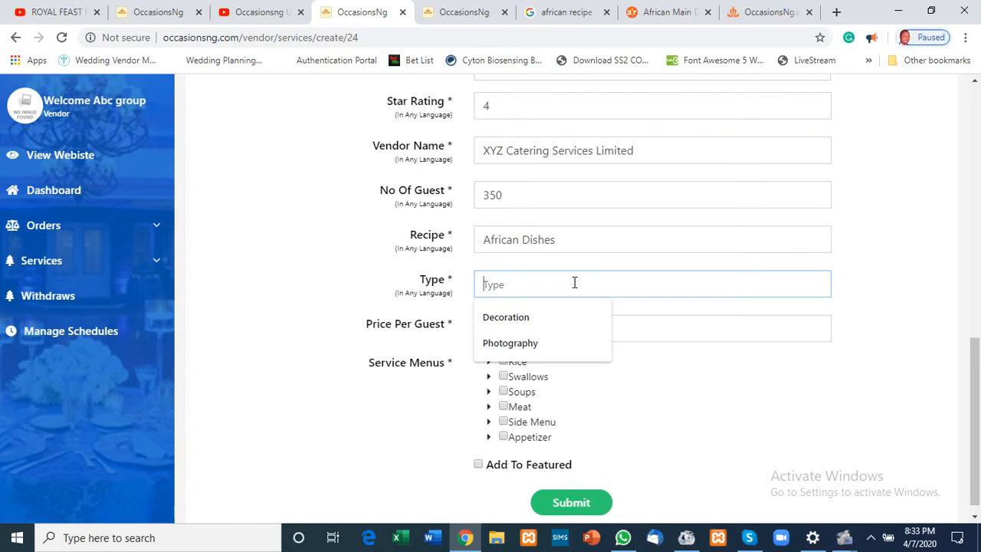
pyautogui.write('Cateri')
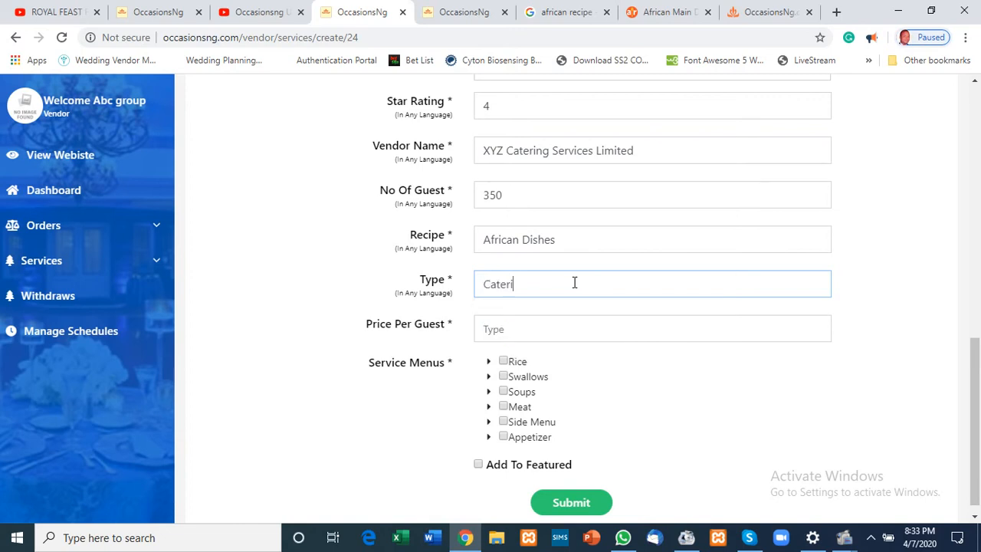
pyautogui.write('ng')
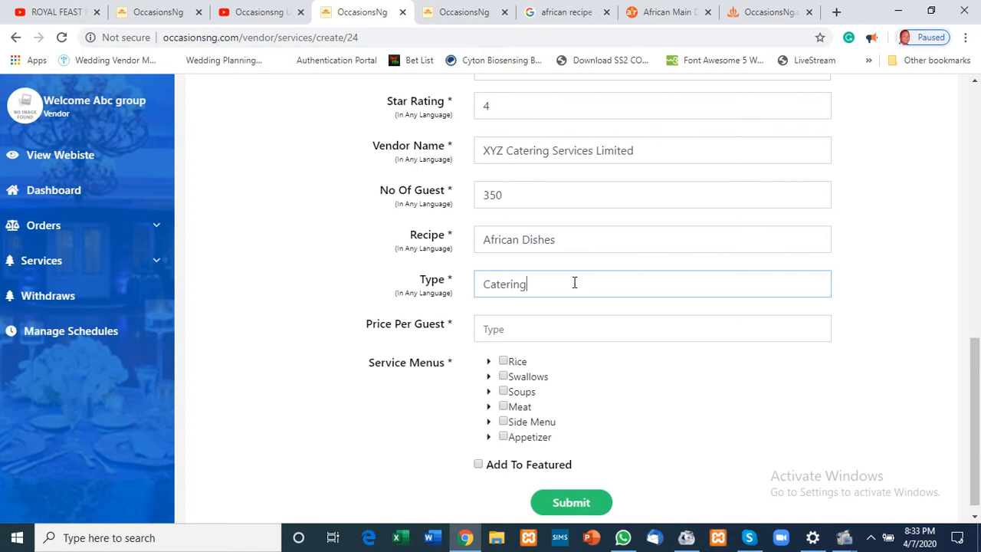
# Step: Set the price per guest to 1200
pyautogui.click(578, 327)
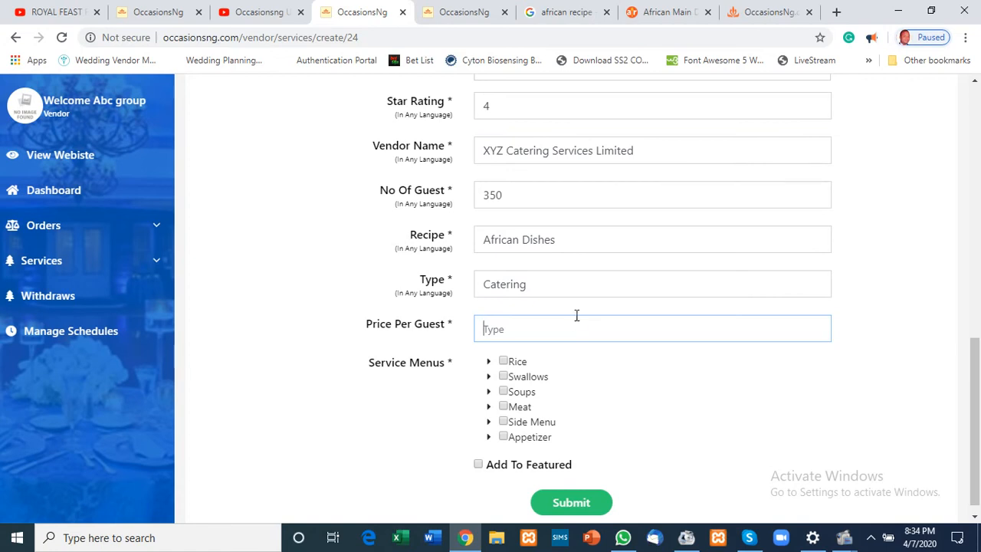
pyautogui.moveTo(494, 194); pyautogui.dragTo(484, 197)
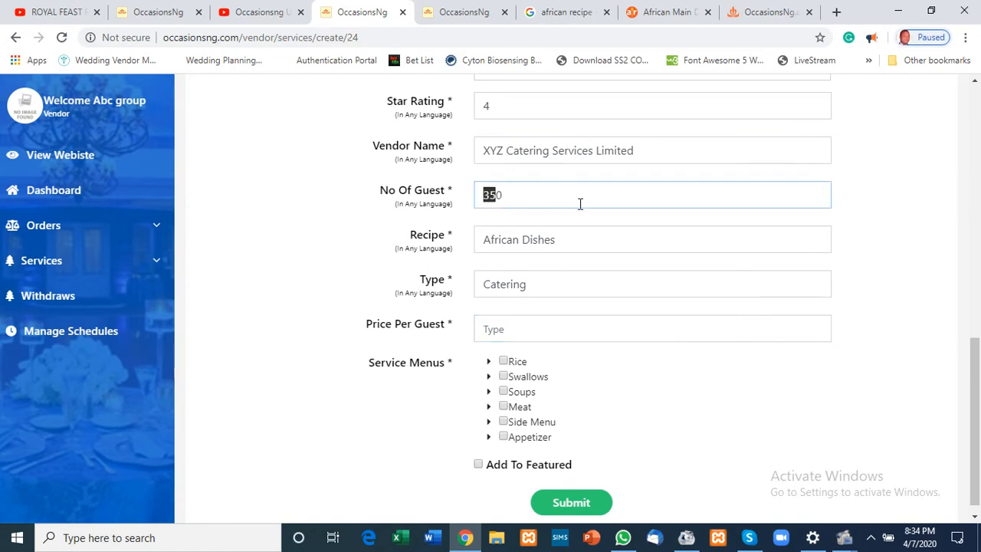
pyautogui.click(546, 332)
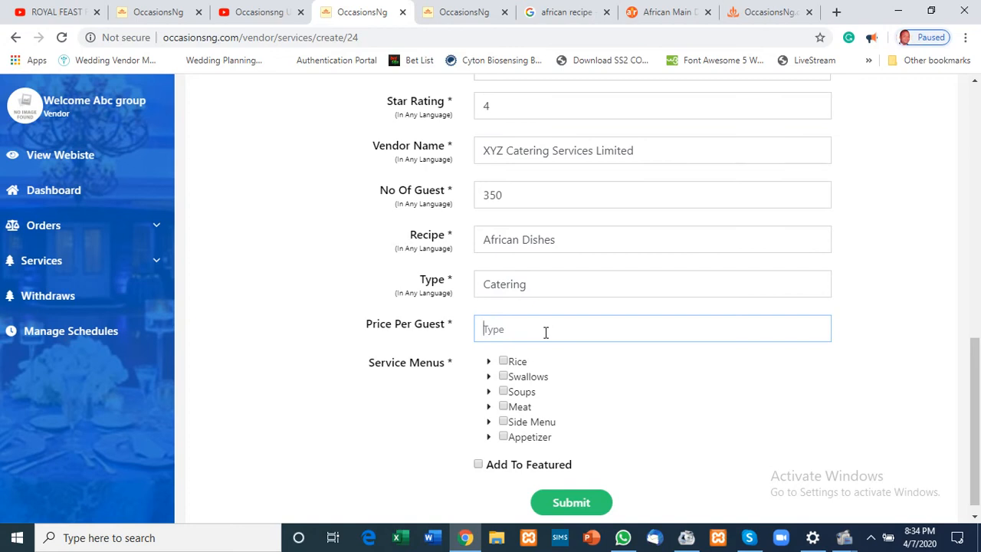
pyautogui.write('1200')
# Step: Include all Rice dishes except Ofada rice, and only Wheat, Amala and Pounded yam from Swallows in the service menus
pyautogui.scroll(-1, 975, 389)
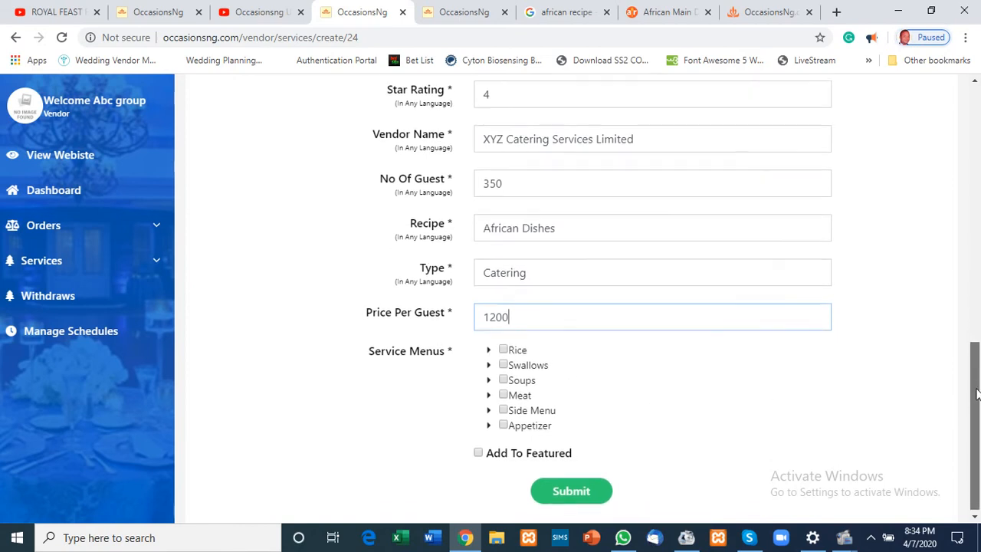
pyautogui.doubleClick(512, 351)
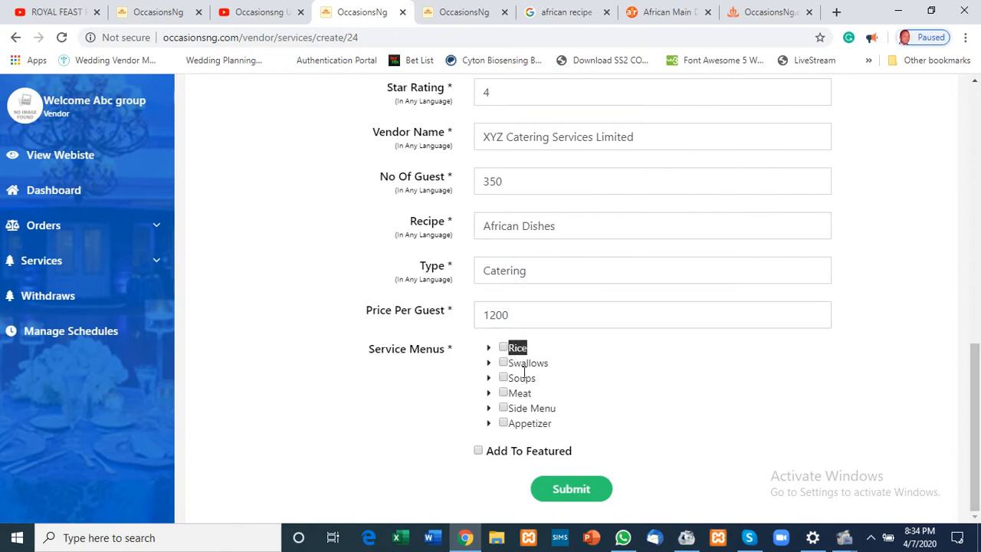
pyautogui.click(574, 367)
pyautogui.click(504, 349)
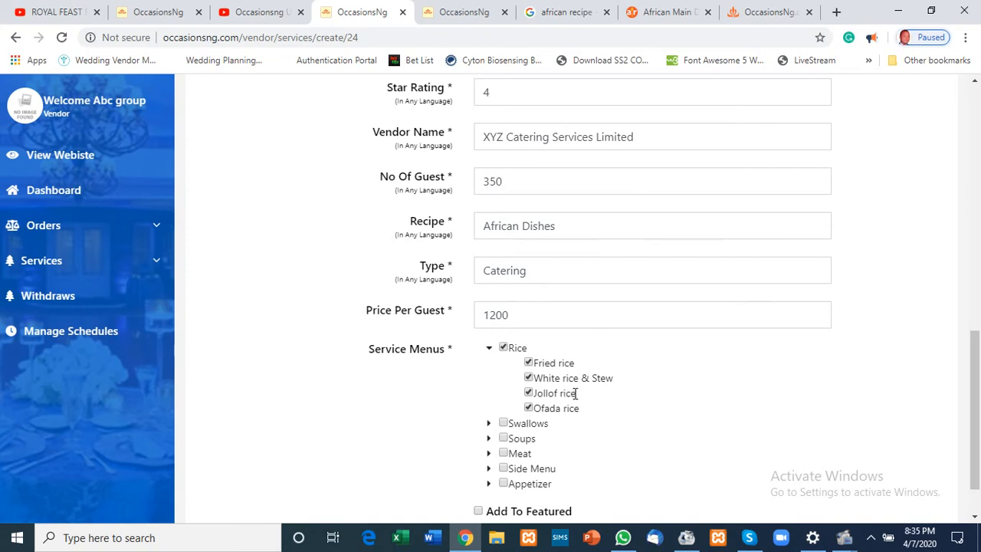
pyautogui.click(528, 406)
pyautogui.click(503, 425)
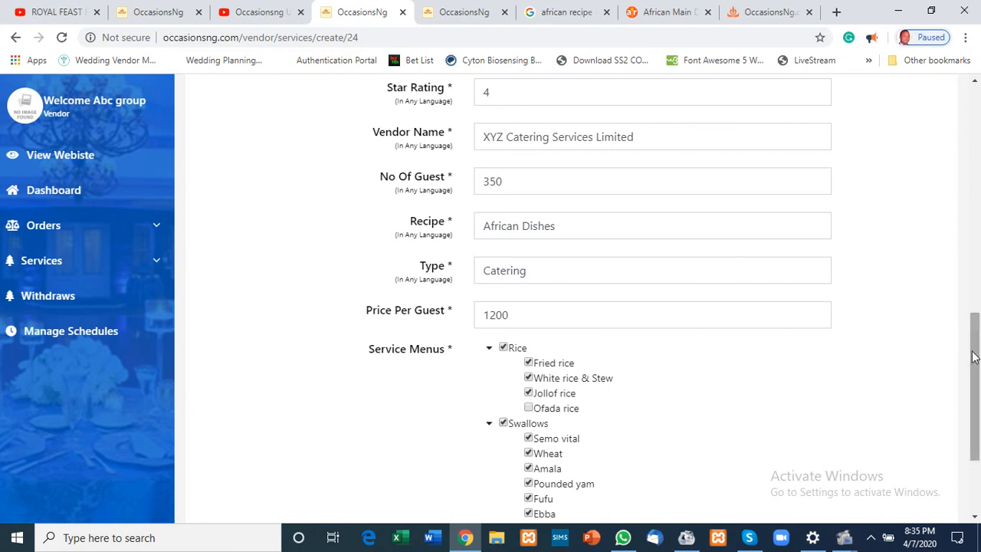
pyautogui.moveTo(974, 358); pyautogui.dragTo(974, 388)
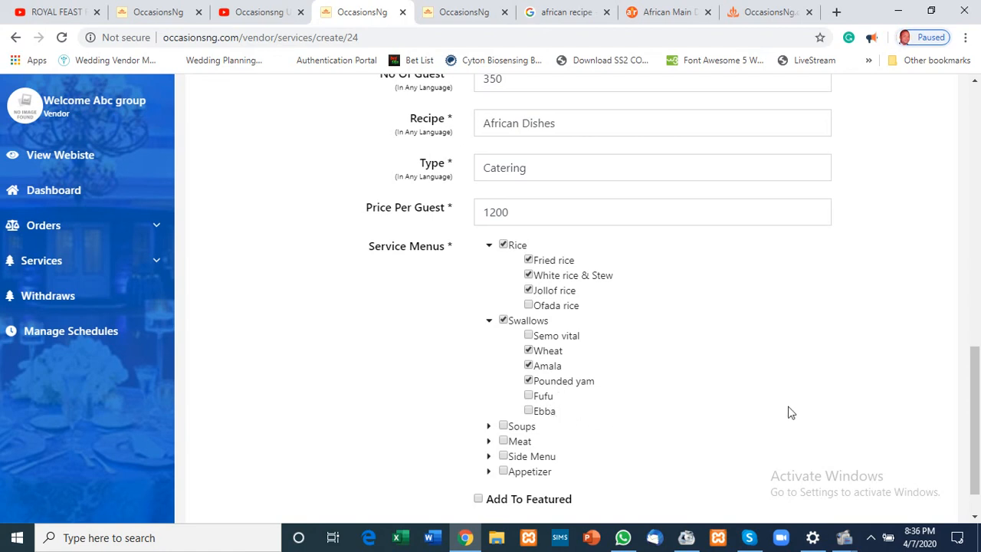
# Step: Include the Soups menu with only Egusi, Ogbono and Vegetable selected
pyautogui.moveTo(979, 401); pyautogui.dragTo(977, 418)
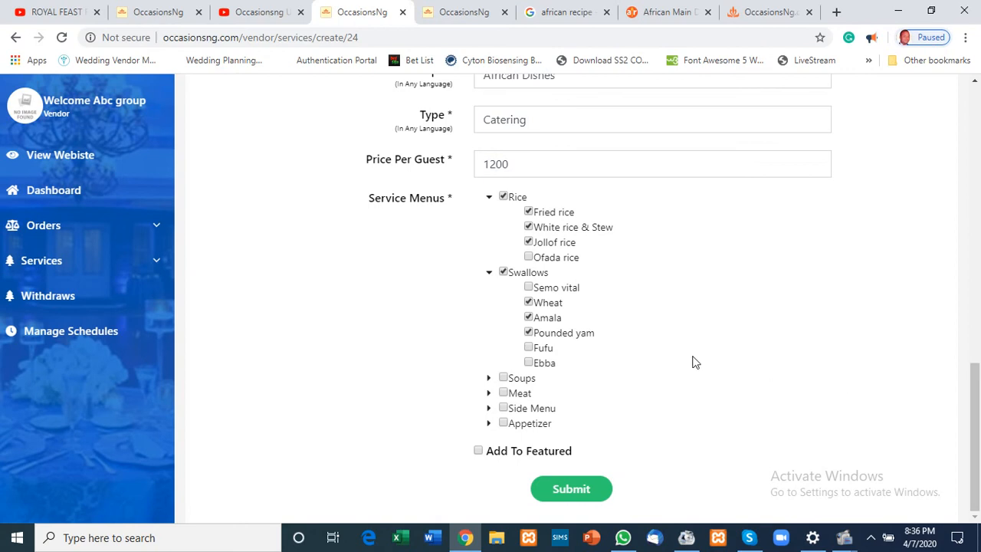
pyautogui.click(505, 379)
pyautogui.moveTo(976, 414); pyautogui.dragTo(976, 435)
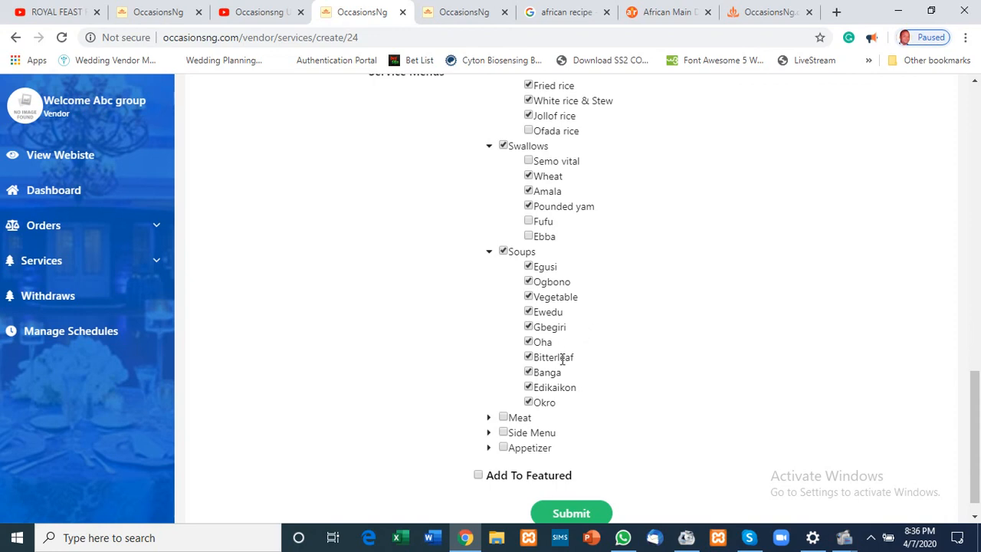
pyautogui.click(528, 313)
pyautogui.click(528, 327)
pyautogui.click(528, 343)
pyautogui.click(528, 358)
pyautogui.click(529, 394)
# Step: Include the Meat menu with only Chicken and Beef selected, leaving out Cat fish, Goat meat and Asun
pyautogui.moveTo(972, 429); pyautogui.dragTo(972, 460)
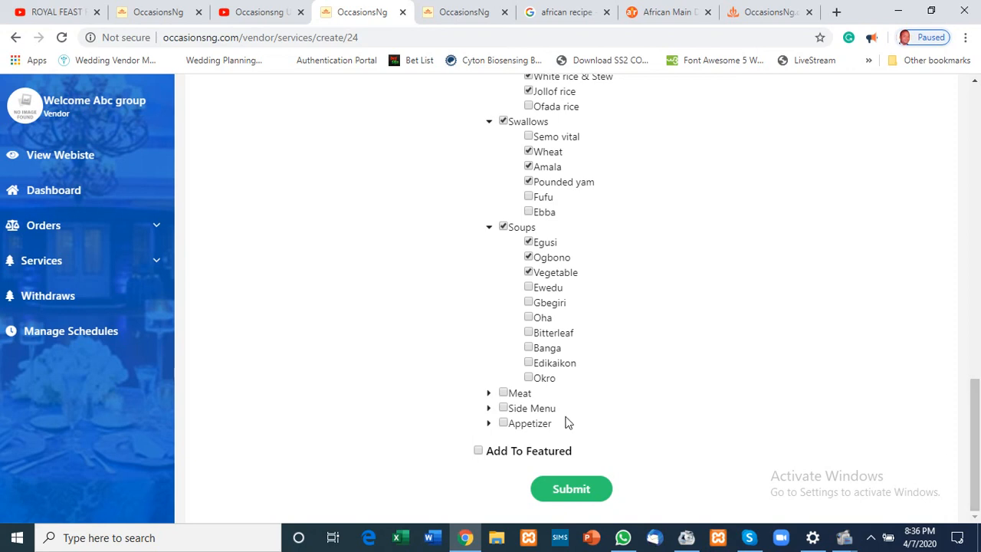
pyautogui.click(505, 396)
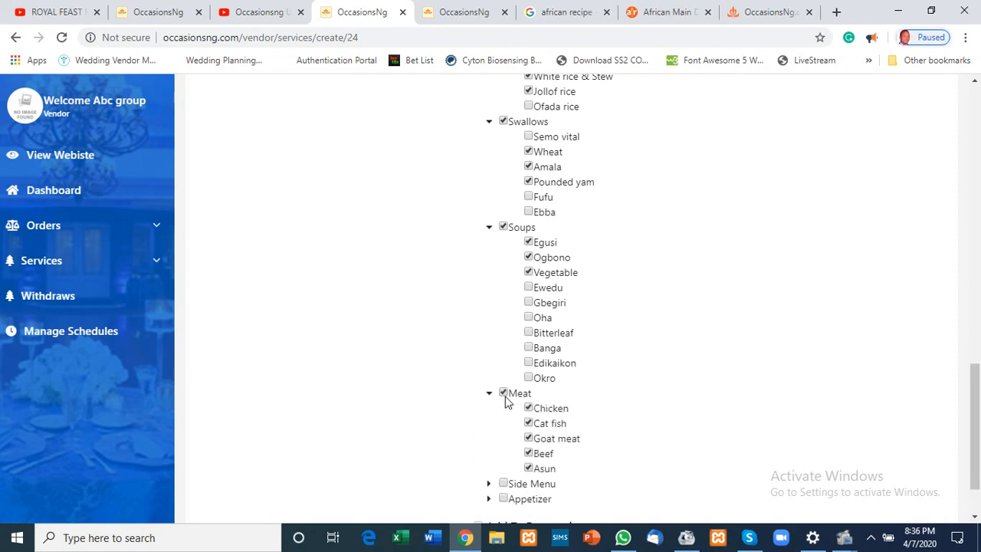
pyautogui.moveTo(974, 431); pyautogui.dragTo(977, 474)
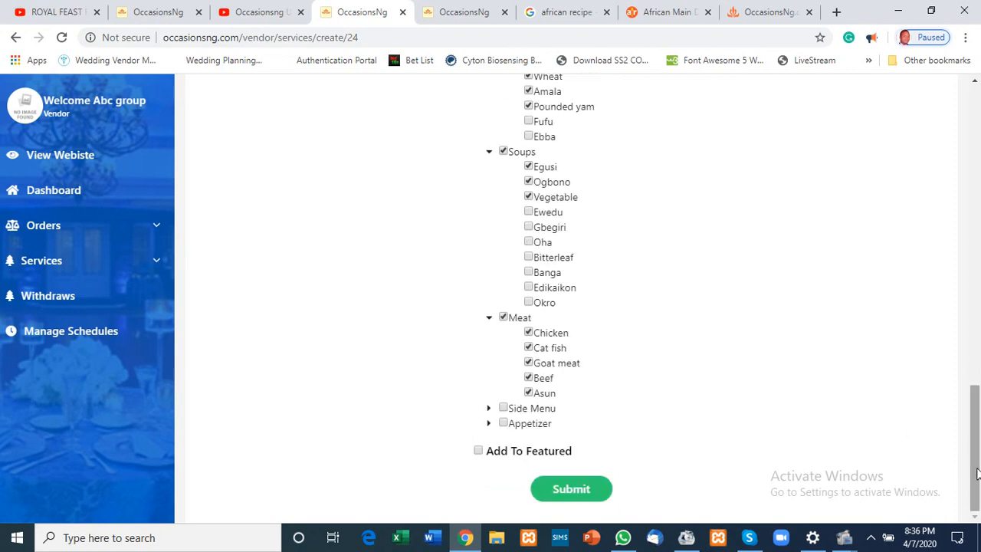
pyautogui.click(529, 349)
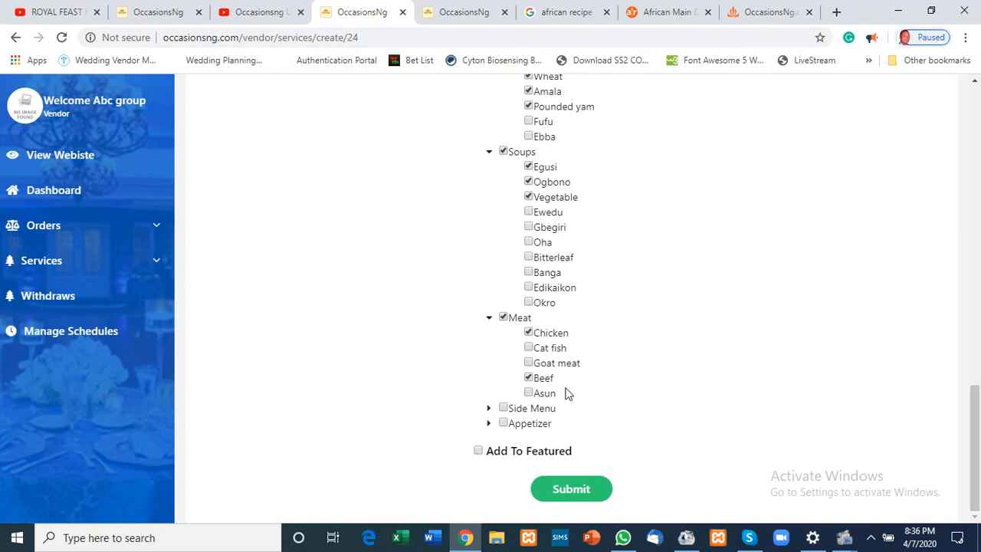
# Step: Include the Side Menu with only Mai-Mai, Salad and Peper soup selected
pyautogui.click(503, 408)
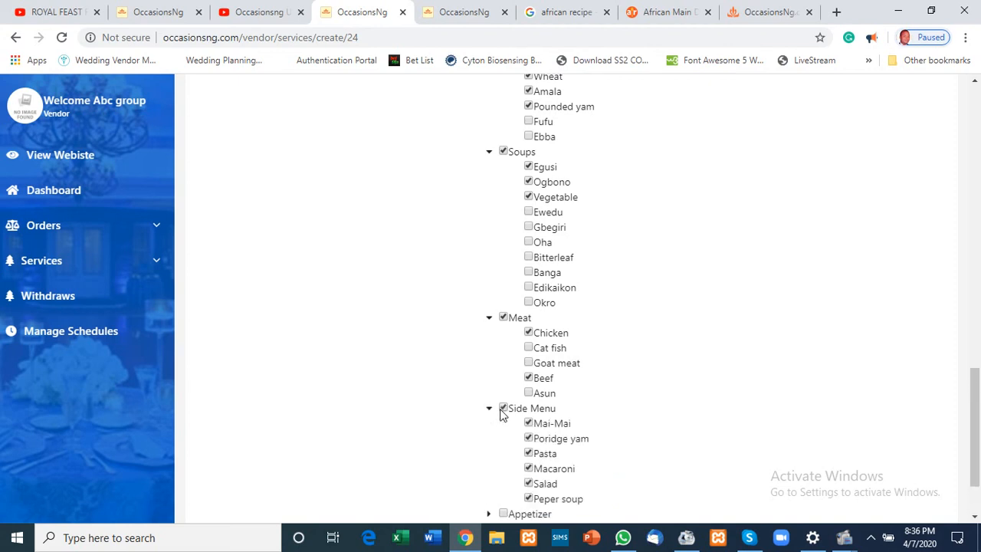
pyautogui.moveTo(976, 435); pyautogui.dragTo(980, 452)
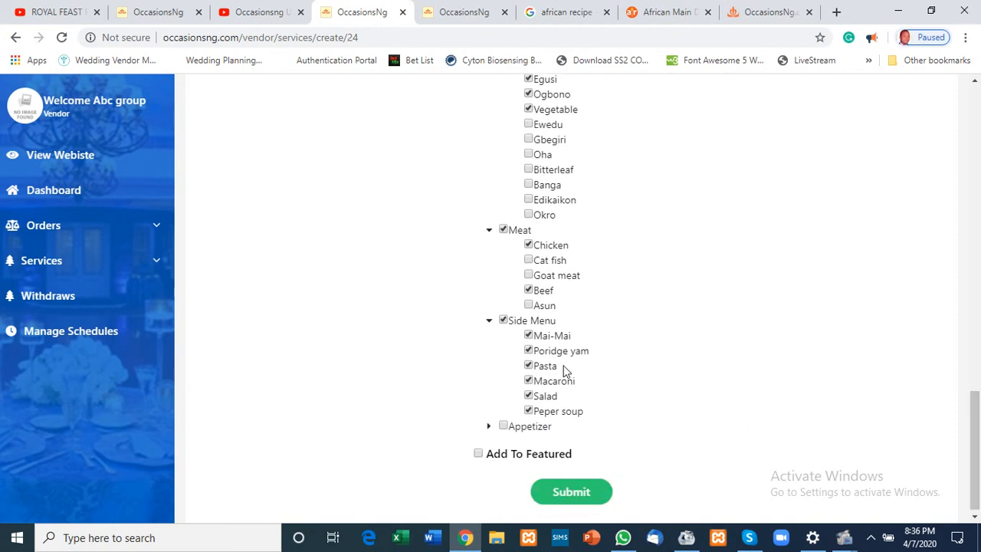
pyautogui.click(529, 384)
# Step: Include the Appetizer menu with only Small chops and Chin-chin selected, and submit the service form
pyautogui.moveTo(976, 441); pyautogui.dragTo(976, 443)
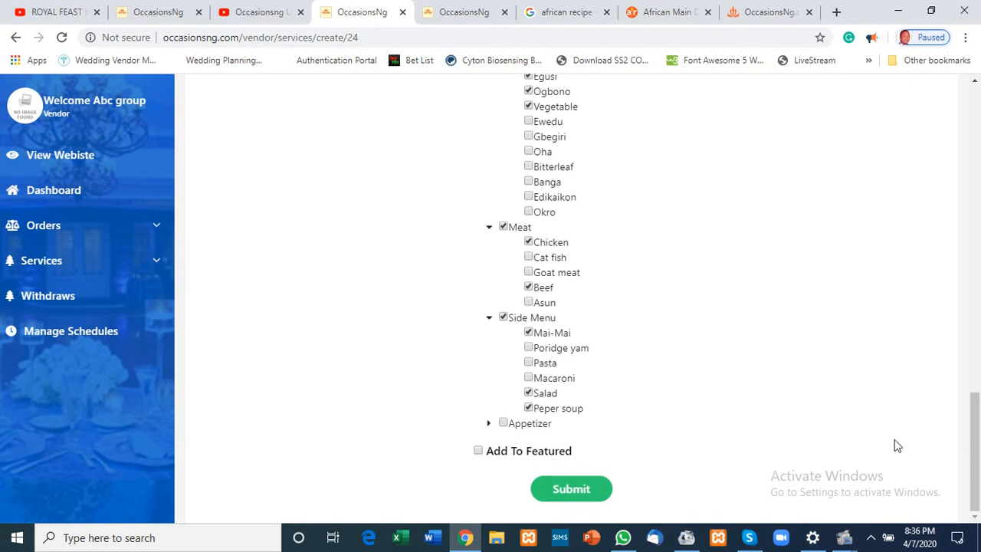
pyautogui.click(503, 422)
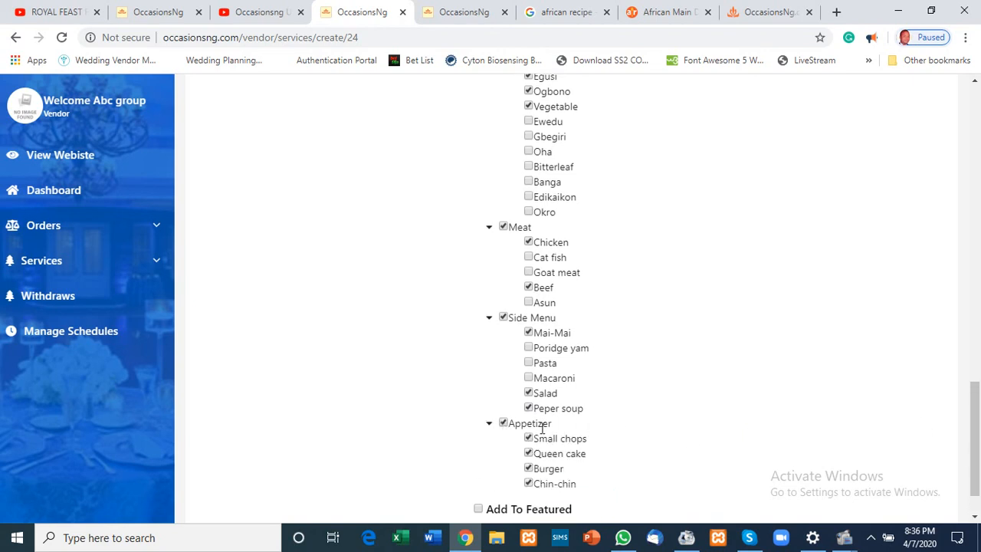
pyautogui.moveTo(976, 439); pyautogui.dragTo(976, 456)
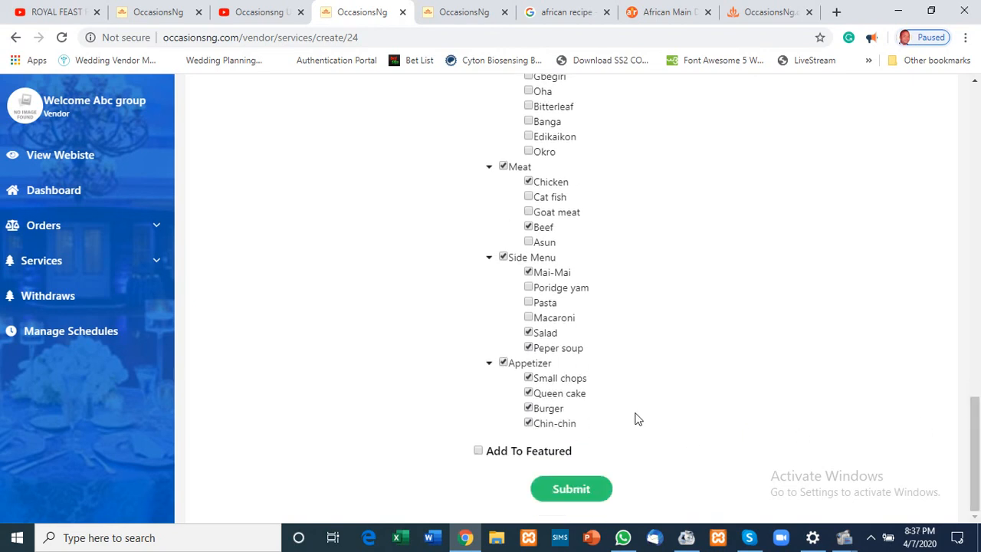
pyautogui.click(528, 408)
pyautogui.click(529, 424)
pyautogui.click(584, 491)
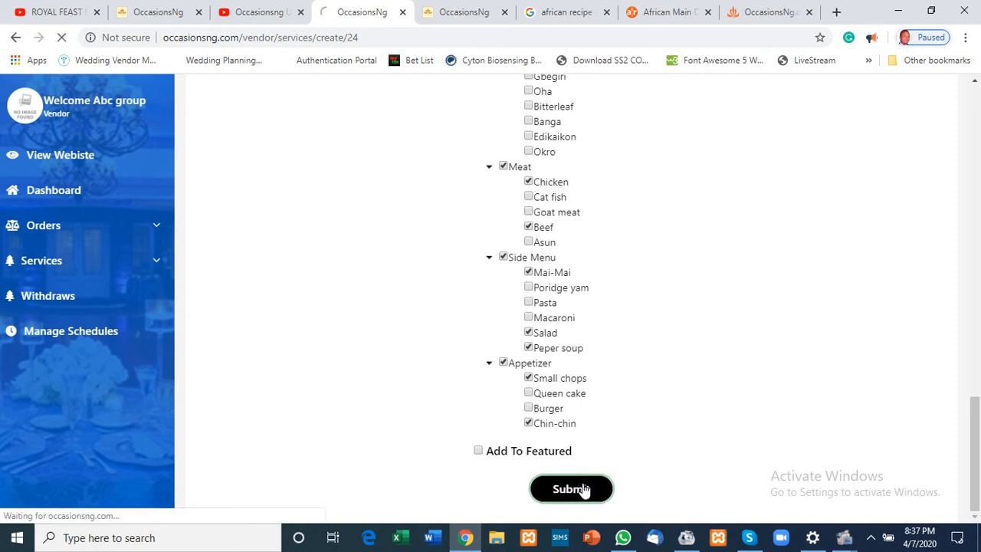
pyautogui.click(849, 545)
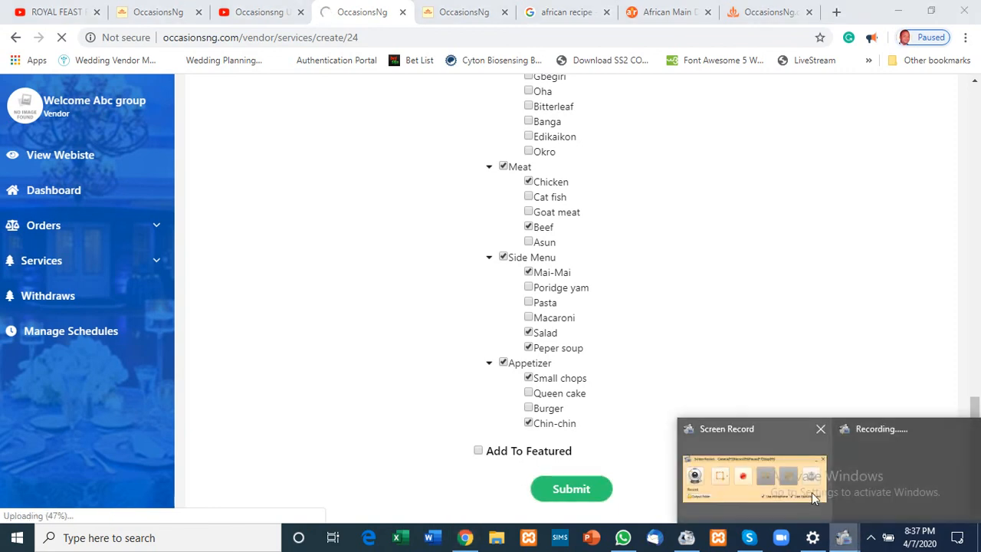
pyautogui.moveTo(812, 492)
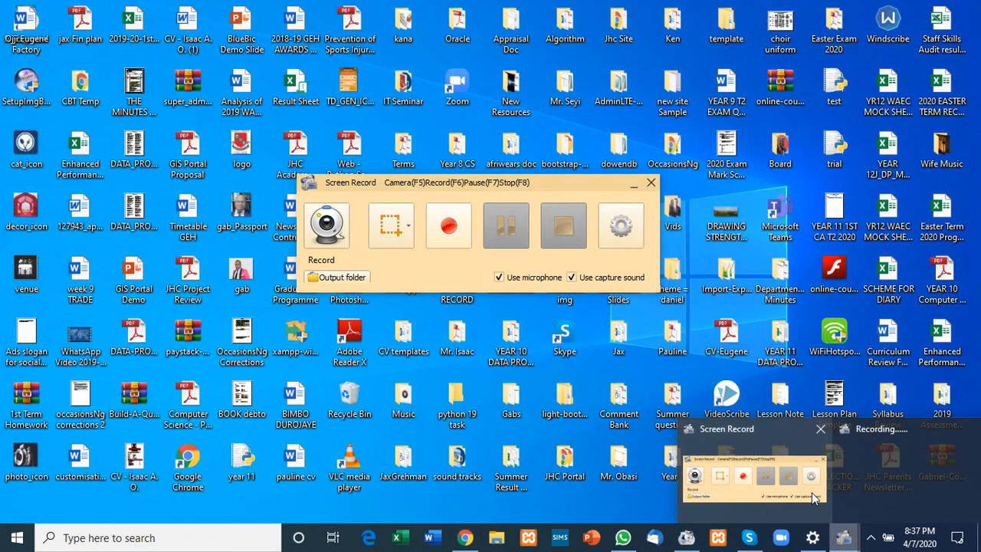
pyautogui.click(762, 465)
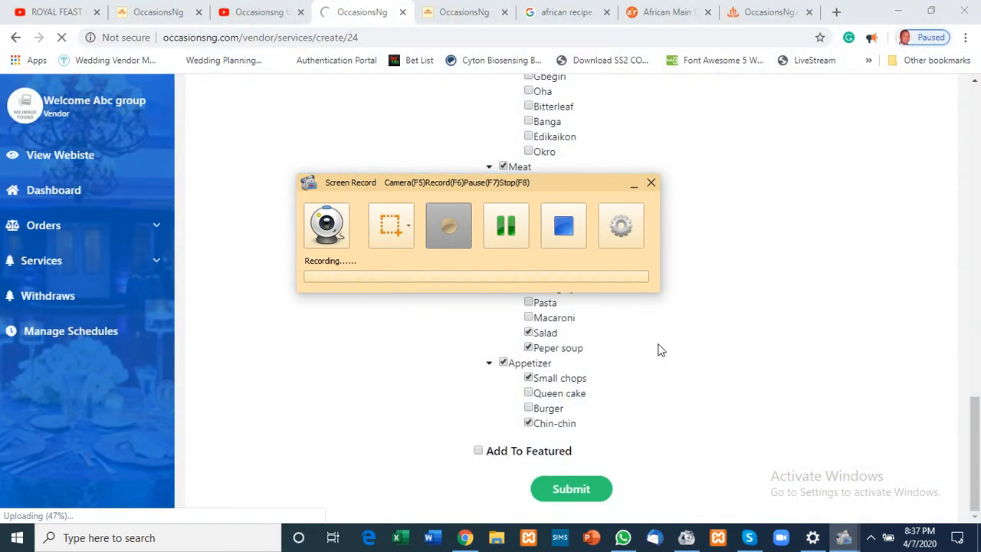